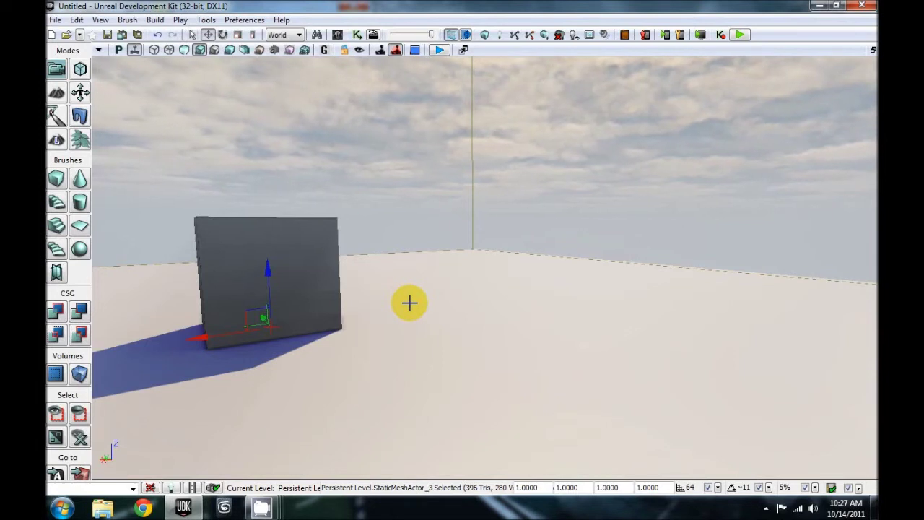
Bring up the Open file dialog from the File menu
{"action": "left_click", "coordinate": [55, 19]}
{"action": "left_click", "coordinate": [72, 50]}
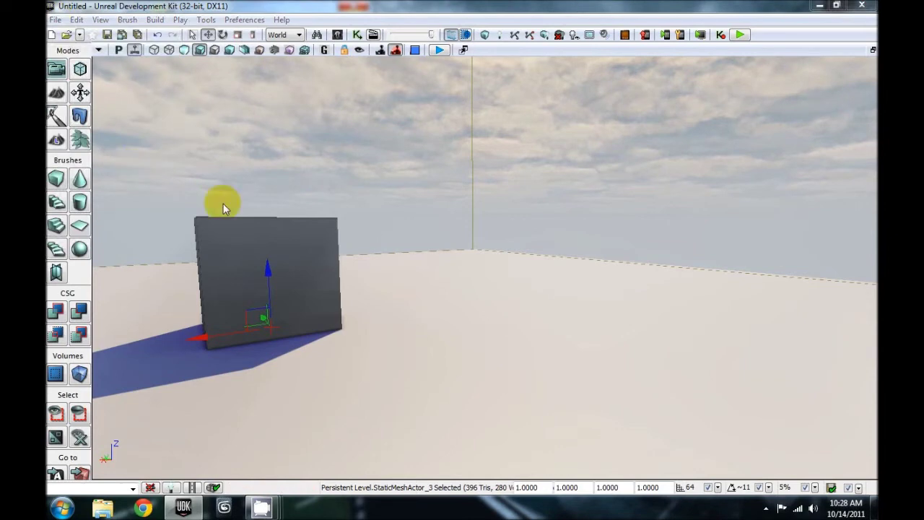
Open LandScape_Tut_02.udk and dismiss the Map Check warnings
{"action": "left_click", "coordinate": [243, 197]}
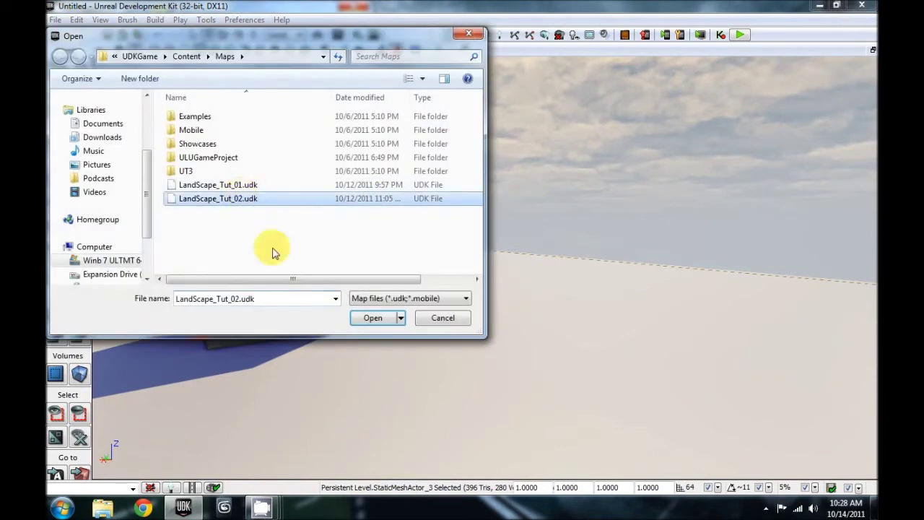
{"action": "left_click", "coordinate": [361, 321]}
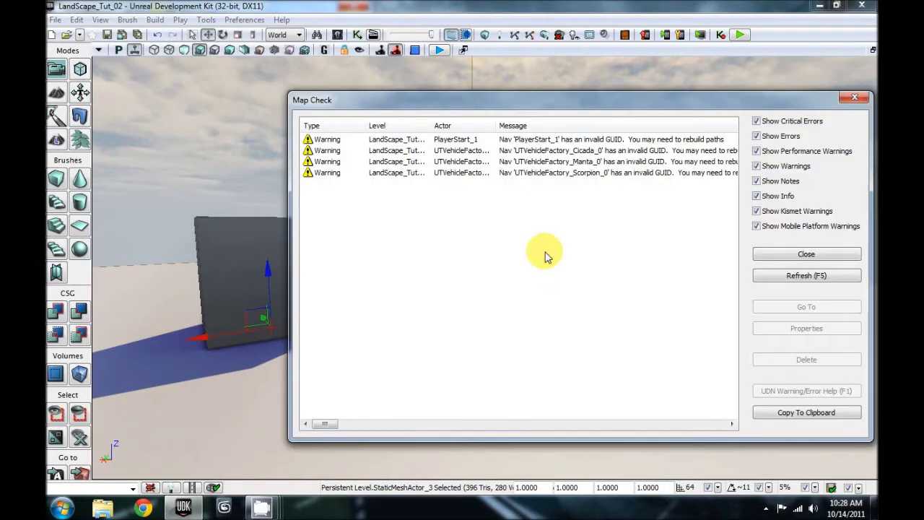
{"action": "left_click", "coordinate": [783, 254]}
Look around the hilly landscape, turning the camera toward the valley and sky
{"action": "right_click_drag", "start_coordinate": [482, 333], "coordinate": [869, 344]}
{"action": "right_click_drag", "start_coordinate": [469, 324], "coordinate": [578, 337]}
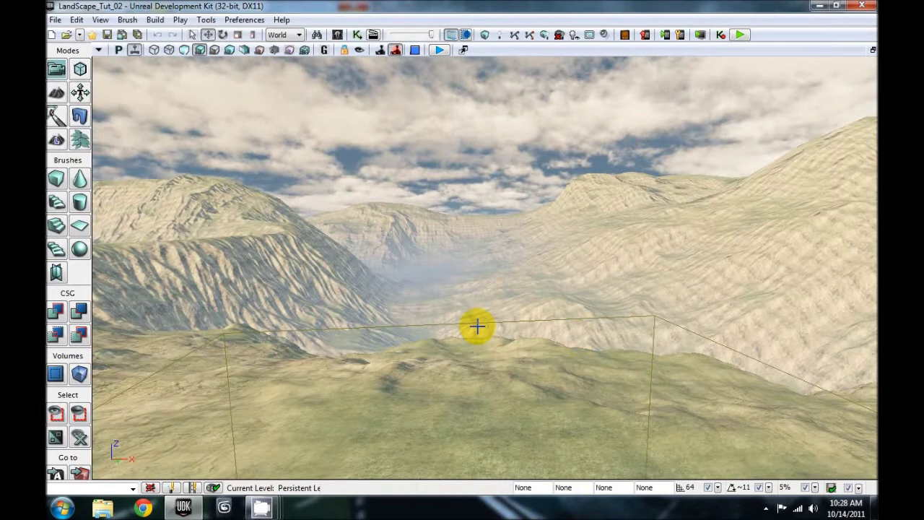
{"action": "mouse_move", "coordinate": [464, 375]}
{"action": "right_mouse_down"}
{"action": "mouse_move", "coordinate": [515, 352]}
{"action": "mouse_move", "coordinate": [470, 373]}
{"action": "right_mouse_up"}
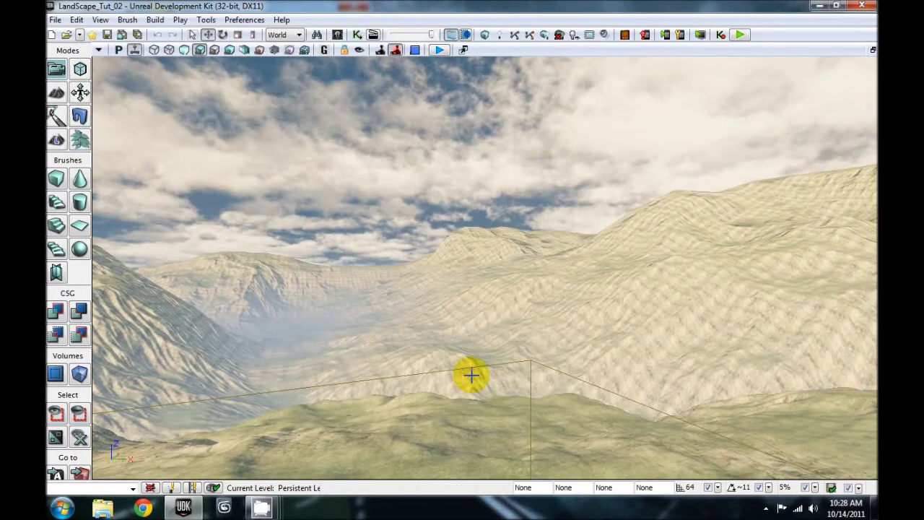
Locate the landscape's material from Landscape Properties and open M_Landscape_Test_01 for editing
{"action": "left_click", "coordinate": [337, 35]}
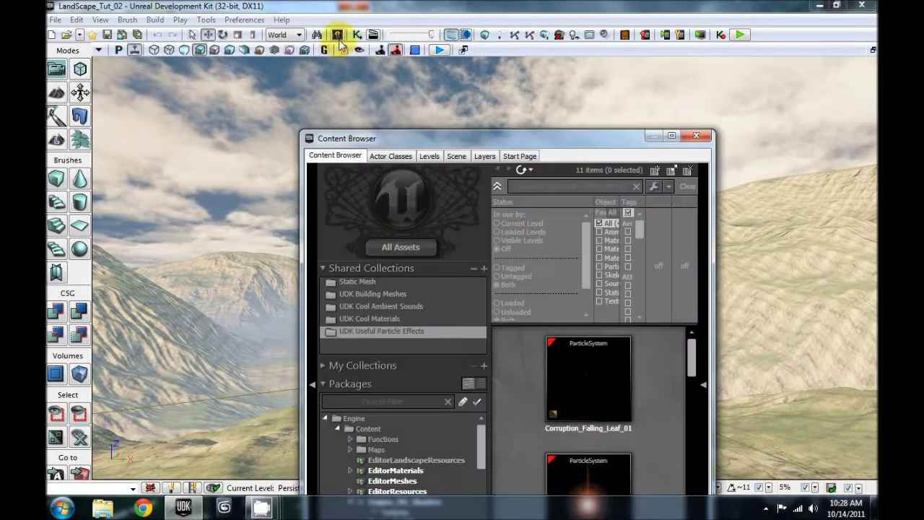
{"action": "left_click_drag", "start_coordinate": [317, 138], "coordinate": [211, 78]}
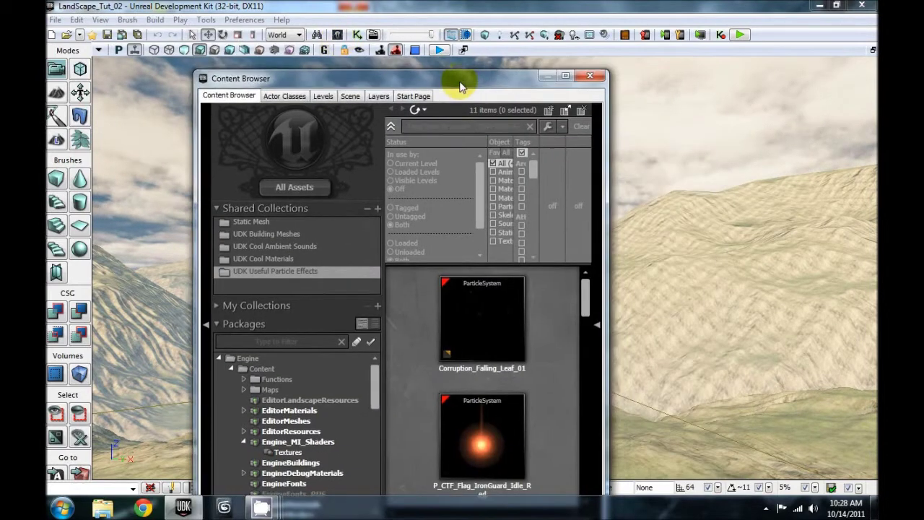
{"action": "right_click", "coordinate": [666, 260]}
{"action": "left_click", "coordinate": [711, 164]}
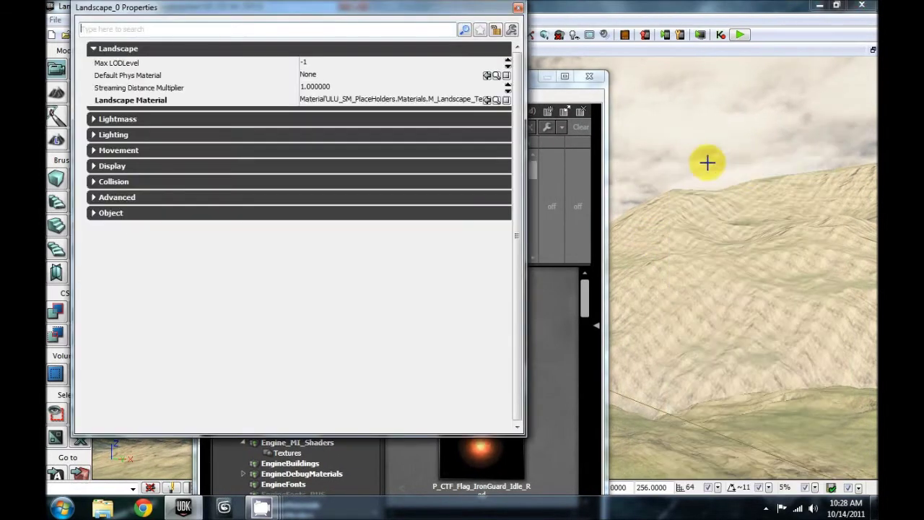
{"action": "left_click", "coordinate": [496, 99]}
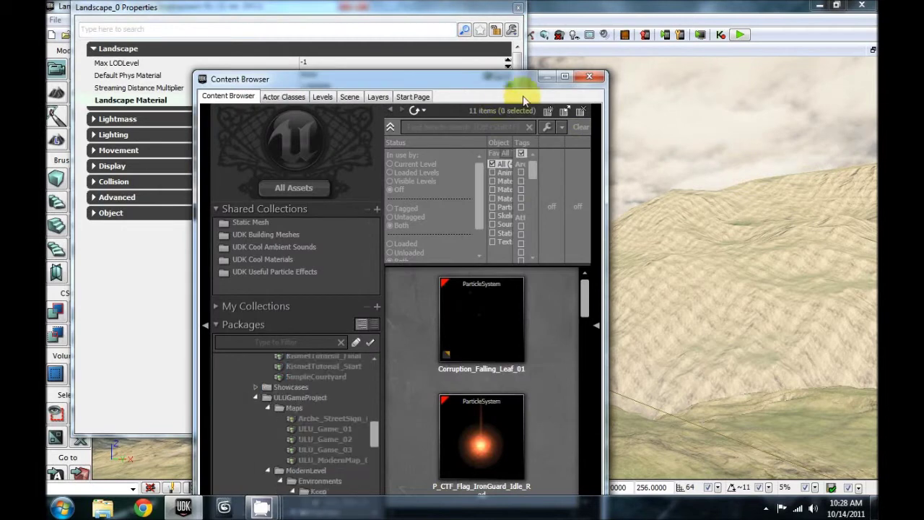
{"action": "left_click_drag", "start_coordinate": [491, 455], "coordinate": [645, 431]}
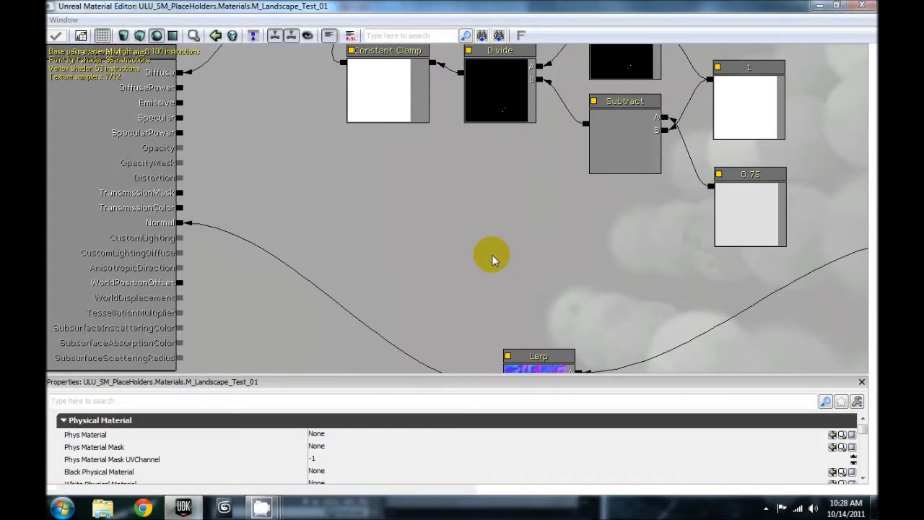
Pan over the Lerp, Texture Sample, Constant Clamp and Divide nodes, then hide the Properties panel
{"action": "left_click_drag", "start_coordinate": [573, 305], "coordinate": [524, 86]}
{"action": "left_click_drag", "start_coordinate": [588, 293], "coordinate": [556, 354]}
{"action": "left_click_drag", "start_coordinate": [567, 127], "coordinate": [567, 207]}
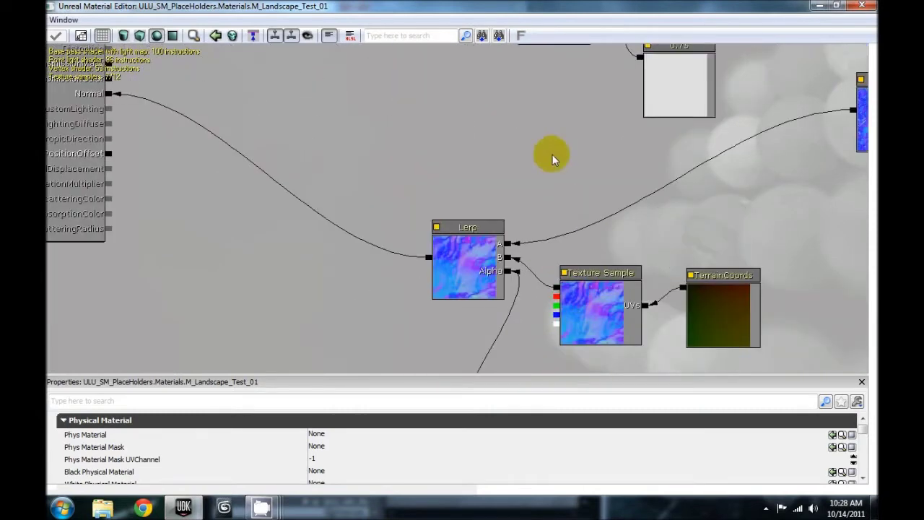
{"action": "left_click_drag", "start_coordinate": [553, 155], "coordinate": [572, 347]}
{"action": "scroll", "coordinate": [568, 326], "scroll_direction": "down", "scroll_amount": 6}
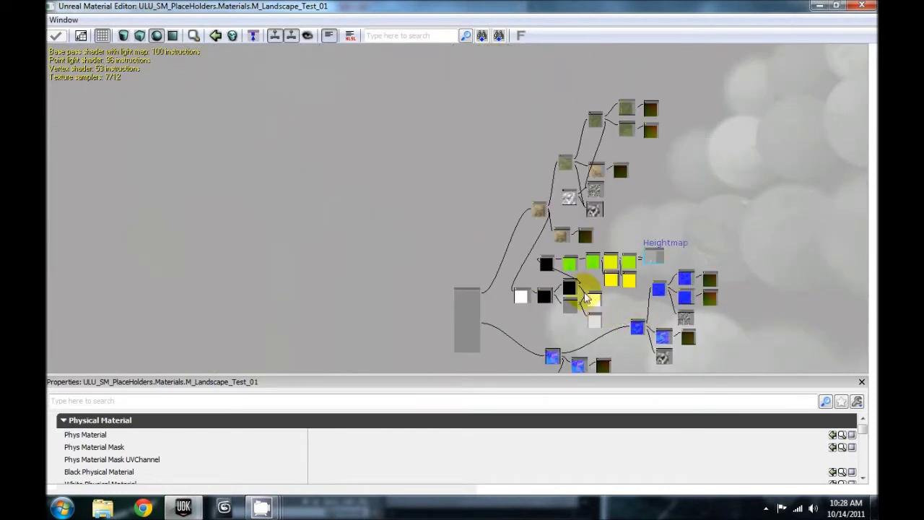
{"action": "key", "text": "ctrl+v"}
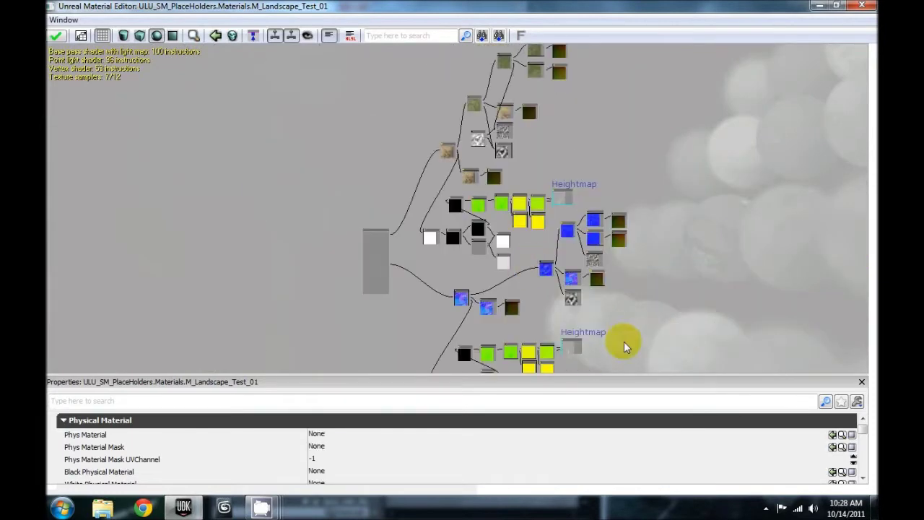
{"action": "left_click", "coordinate": [861, 381]}
Zoom into the Heightmap node chain and select the DeriveNormalZ node to inspect it
{"action": "left_click_drag", "start_coordinate": [638, 302], "coordinate": [644, 335]}
{"action": "scroll", "coordinate": [643, 329], "scroll_direction": "up", "scroll_amount": 6}
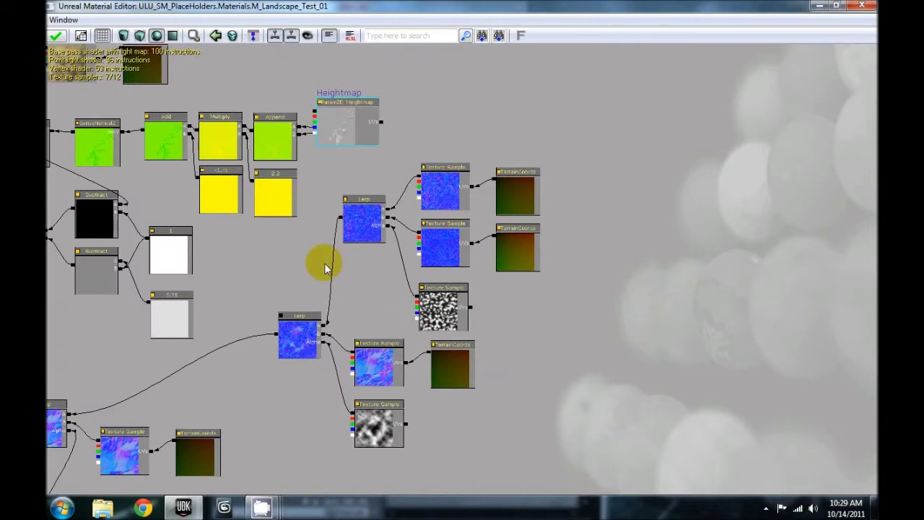
{"action": "left_click_drag", "start_coordinate": [302, 249], "coordinate": [556, 371]}
{"action": "scroll", "coordinate": [568, 375], "scroll_direction": "up", "scroll_amount": 3}
{"action": "scroll", "coordinate": [569, 375], "scroll_direction": "up", "scroll_amount": 2}
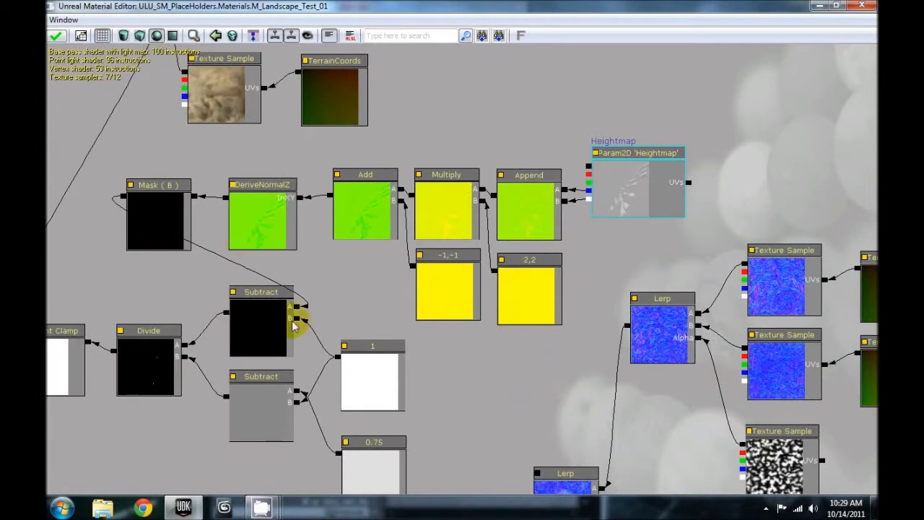
{"action": "left_click", "coordinate": [261, 225]}
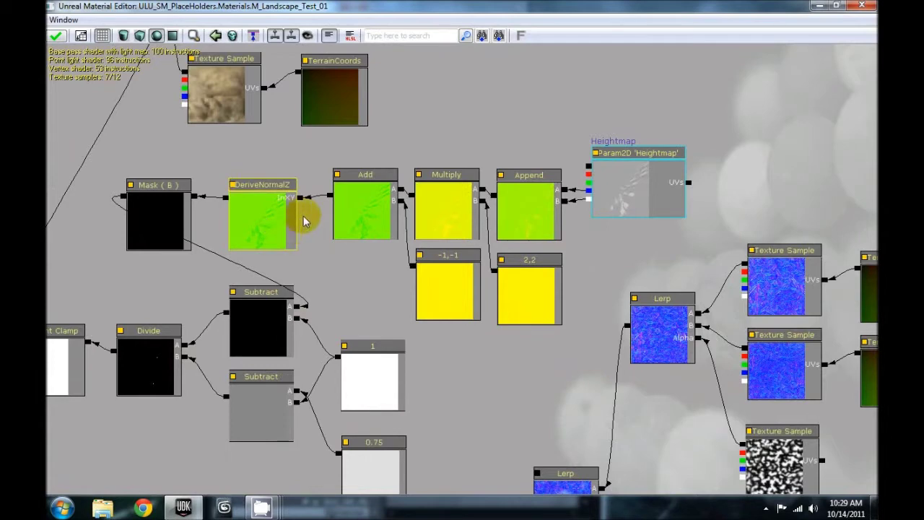
{"action": "left_click_drag", "start_coordinate": [319, 151], "coordinate": [323, 195]}
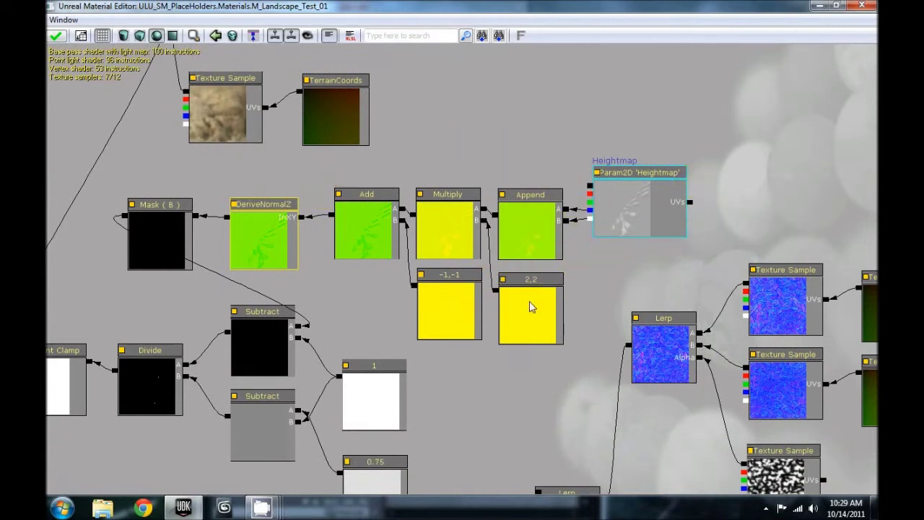
{"action": "left_click", "coordinate": [315, 225]}
{"action": "left_click", "coordinate": [356, 410]}
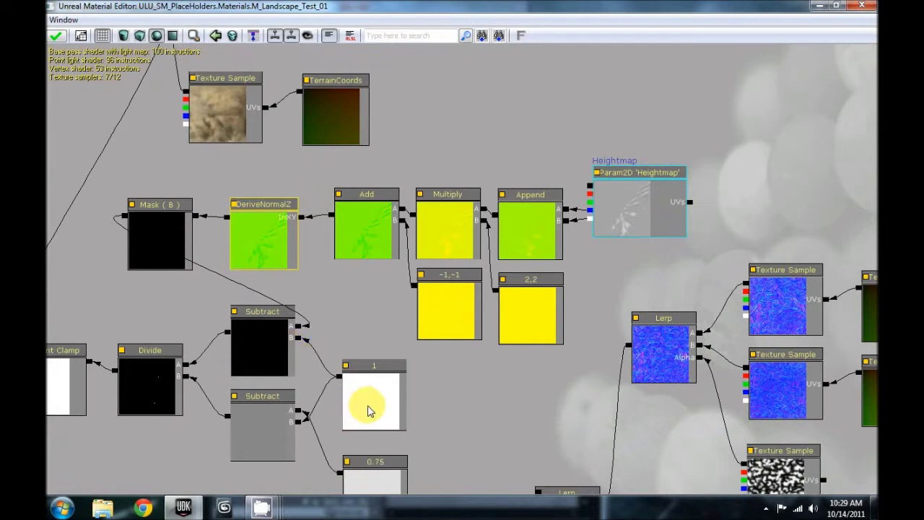
{"action": "left_click_drag", "start_coordinate": [481, 402], "coordinate": [447, 300]}
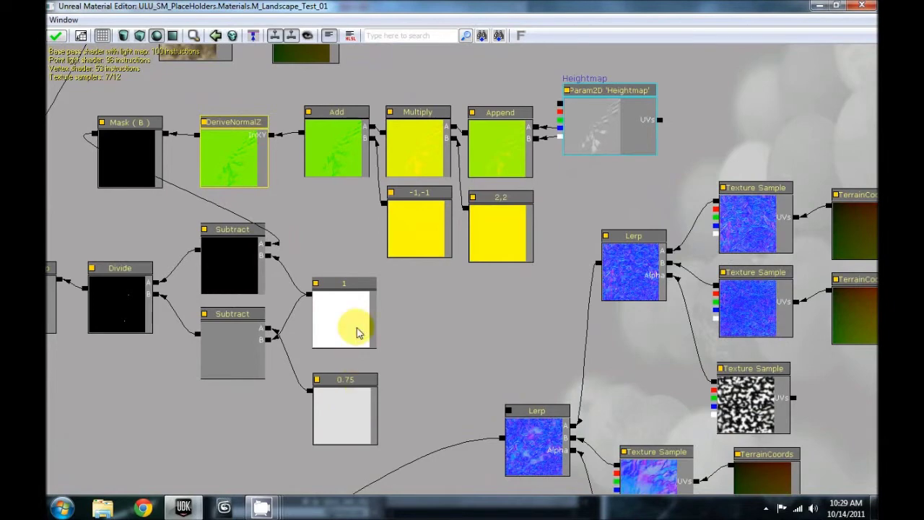
Pan to the material output and upper texture nodes, and move the upper Lerp node left
{"action": "left_click_drag", "start_coordinate": [419, 303], "coordinate": [684, 357]}
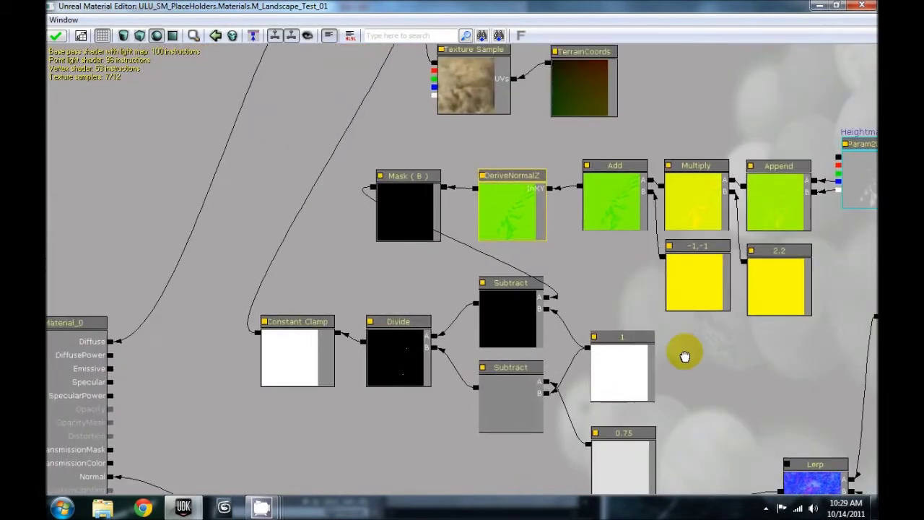
{"action": "left_click_drag", "start_coordinate": [376, 304], "coordinate": [336, 487]}
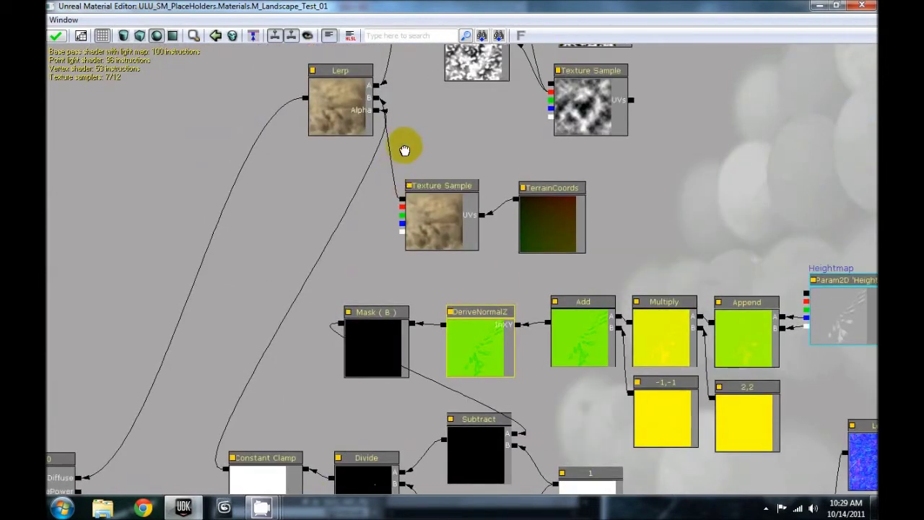
{"action": "left_click_drag", "start_coordinate": [404, 150], "coordinate": [361, 177]}
{"action": "left_click_drag", "start_coordinate": [299, 182], "coordinate": [314, 196]}
{"action": "left_click", "coordinate": [320, 180]}
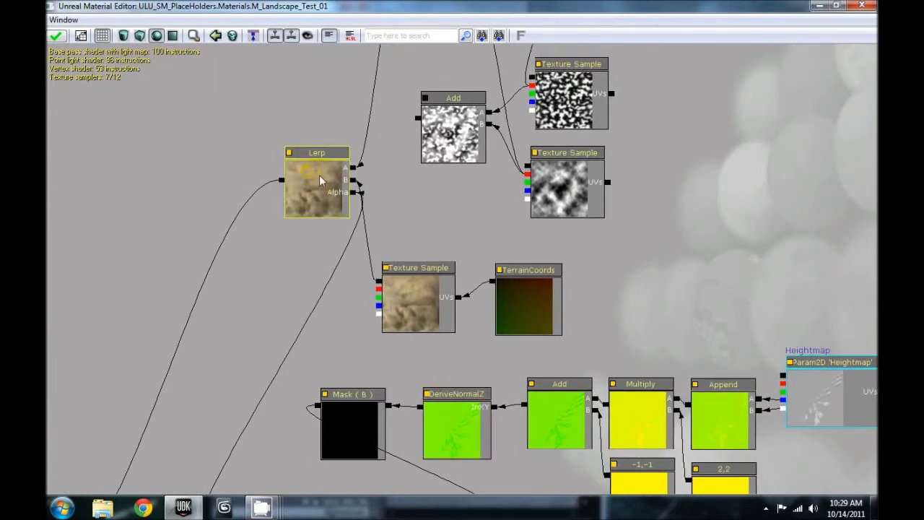
{"action": "left_click_drag", "start_coordinate": [320, 181], "coordinate": [242, 203]}
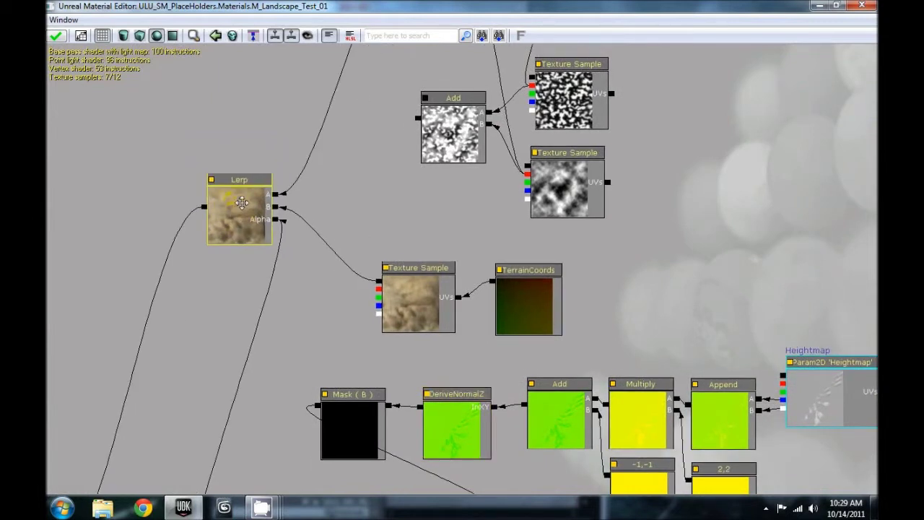
{"action": "left_click", "coordinate": [284, 231]}
Inspect the second Lerp, grass textures, and the top and lower TerrainCoords nodes
{"action": "left_click_drag", "start_coordinate": [505, 247], "coordinate": [406, 376]}
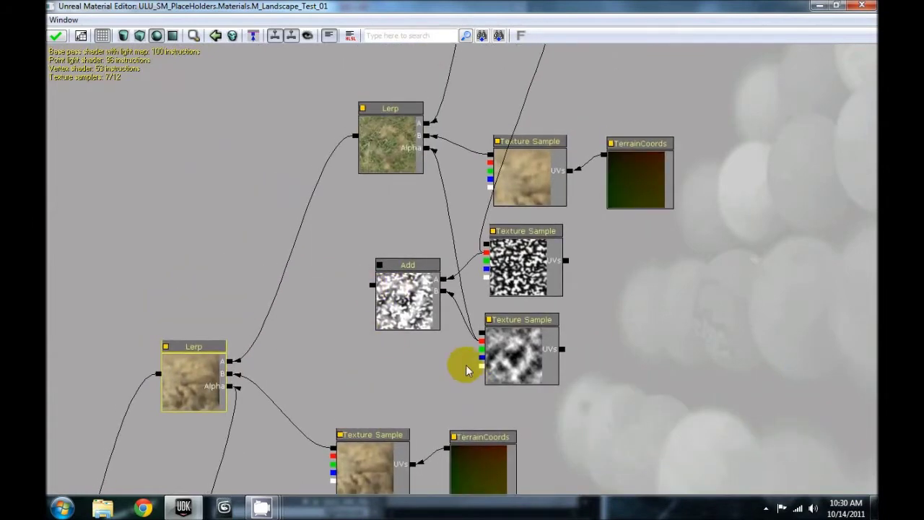
{"action": "left_click_drag", "start_coordinate": [643, 247], "coordinate": [509, 466]}
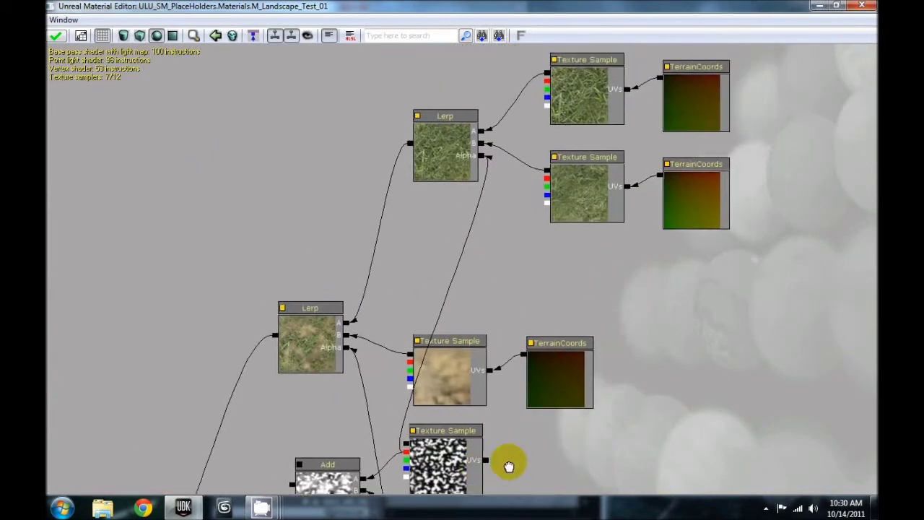
{"action": "left_click_drag", "start_coordinate": [633, 382], "coordinate": [674, 231]}
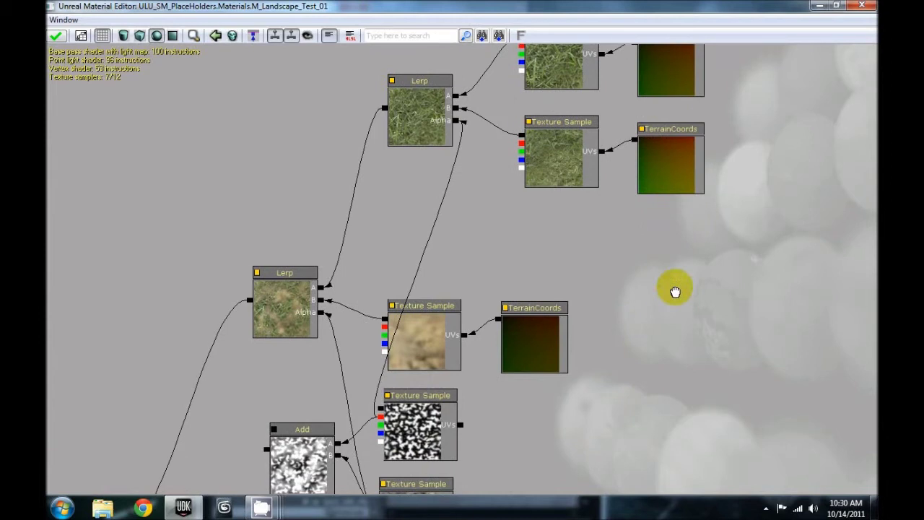
{"action": "left_click_drag", "start_coordinate": [674, 291], "coordinate": [667, 343]}
{"action": "left_click", "coordinate": [659, 122]}
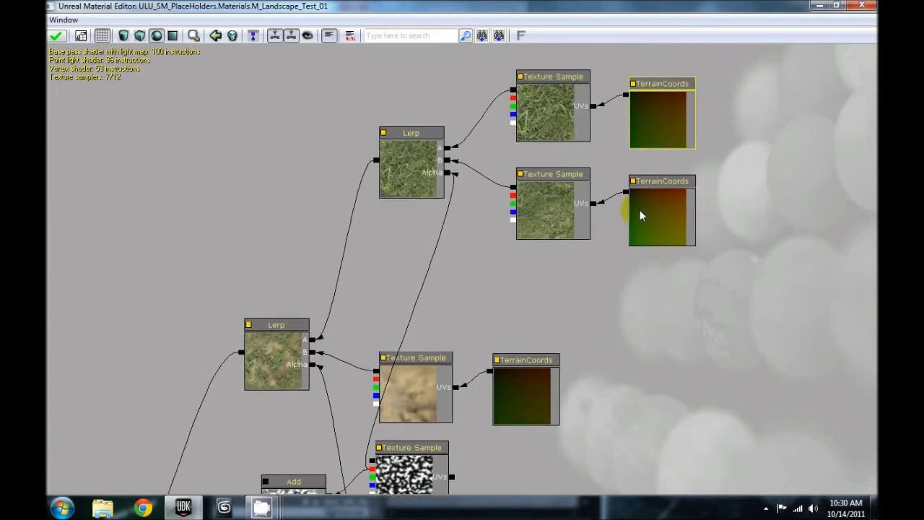
{"action": "left_click", "coordinate": [662, 227]}
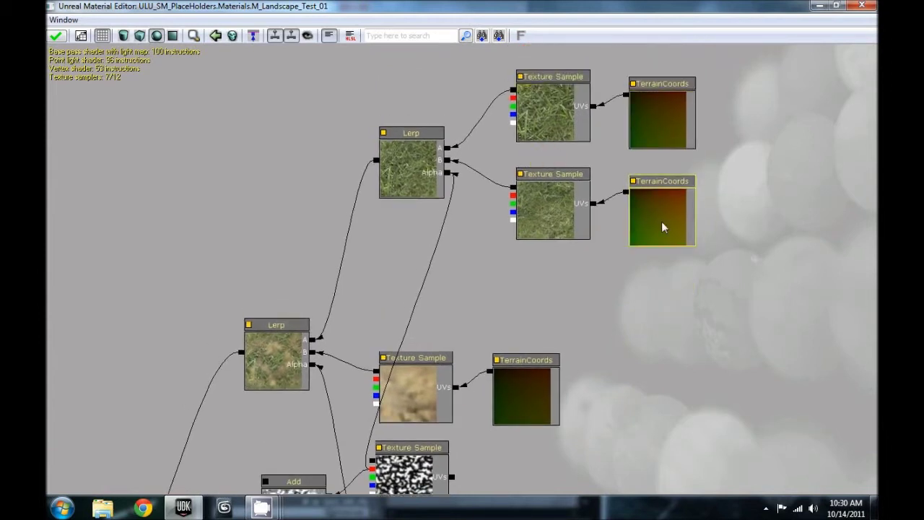
{"action": "left_click_drag", "start_coordinate": [553, 268], "coordinate": [560, 190]}
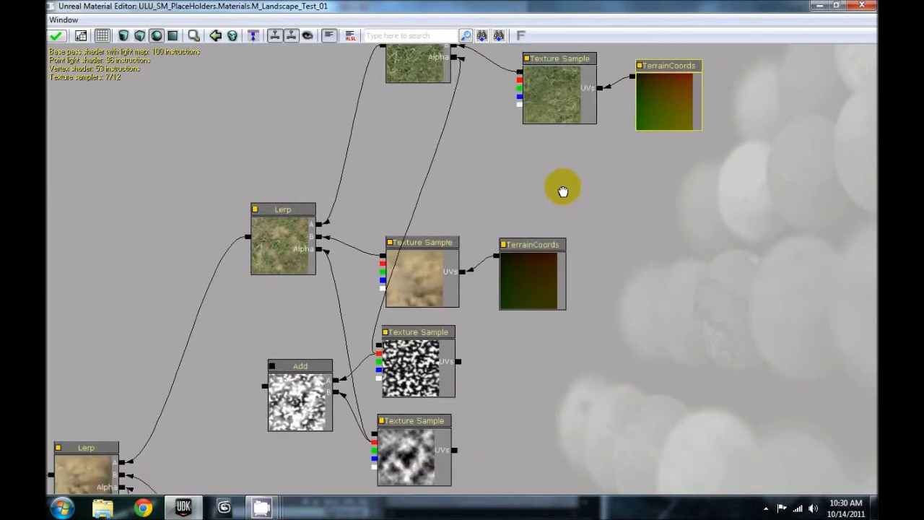
Select the middle Texture Sample and pan down to the Heightmap node and texture branches
{"action": "left_click", "coordinate": [420, 271]}
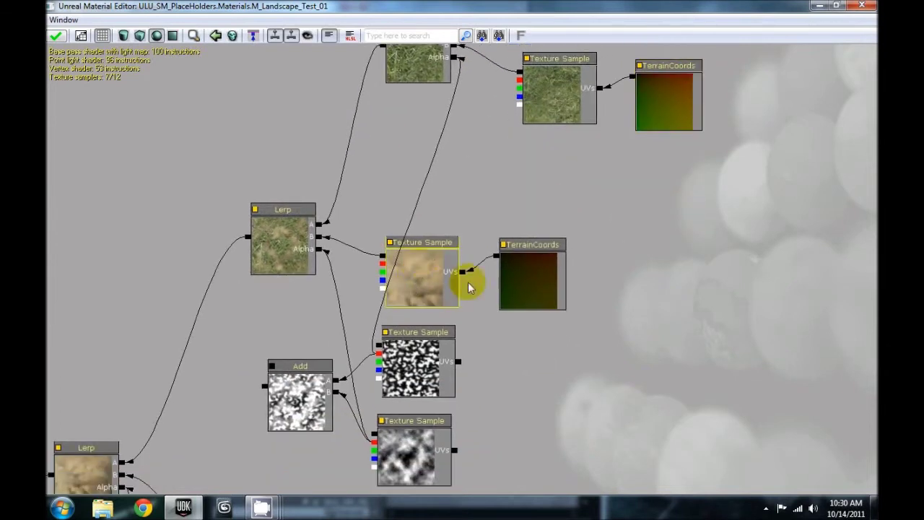
{"action": "left_click_drag", "start_coordinate": [570, 381], "coordinate": [555, 193]}
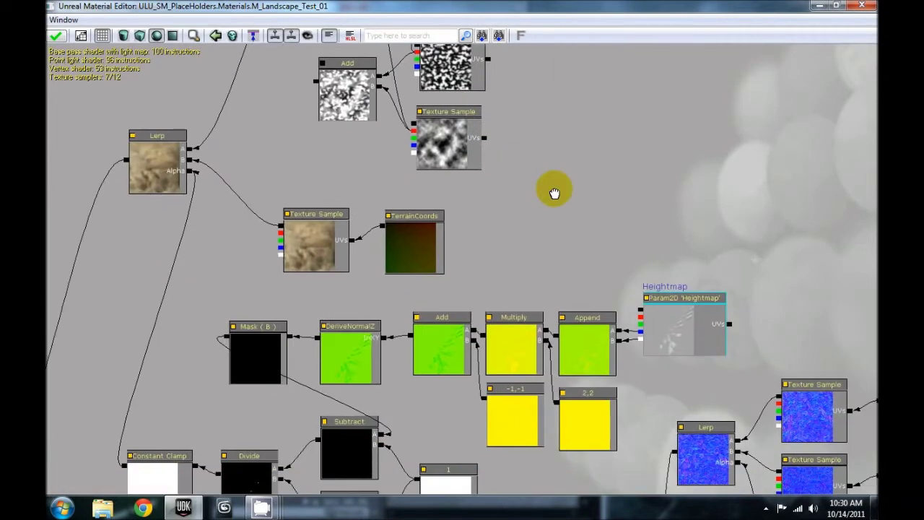
{"action": "left_click_drag", "start_coordinate": [561, 270], "coordinate": [529, 174]}
{"action": "left_click_drag", "start_coordinate": [659, 306], "coordinate": [546, 293]}
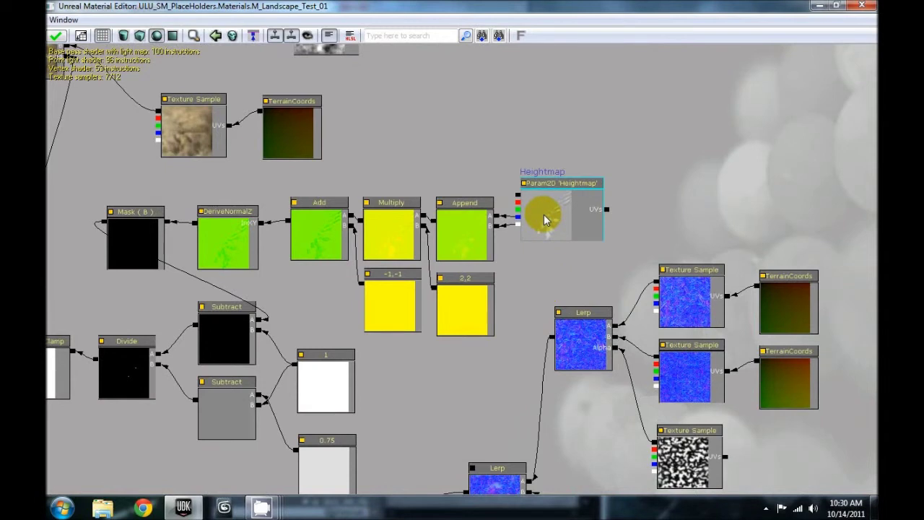
Select the Heightmap node and show the Material Expressions panel via Window
{"action": "left_click", "coordinate": [537, 180]}
{"action": "left_click", "coordinate": [587, 207]}
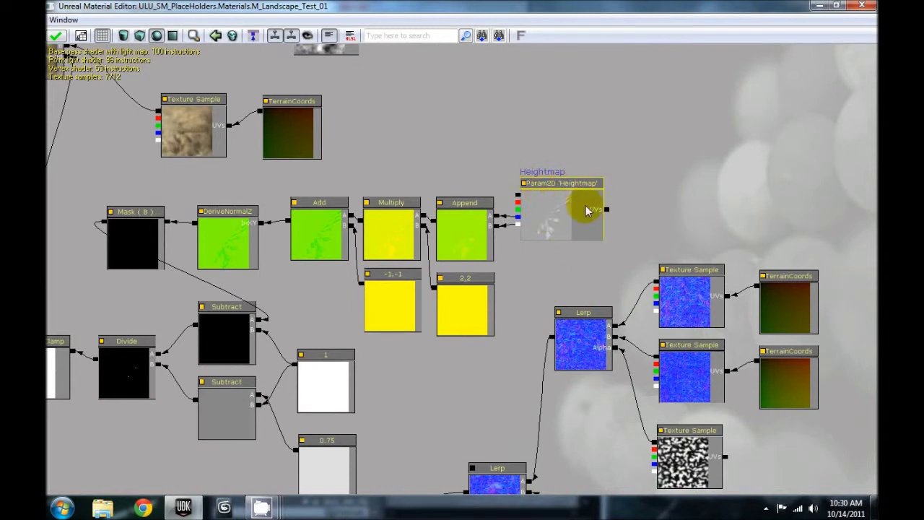
{"action": "left_click", "coordinate": [62, 19]}
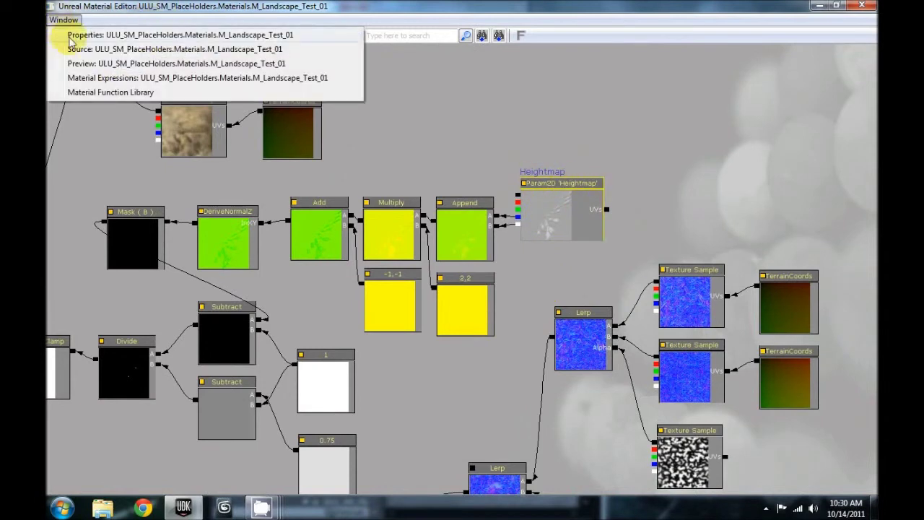
{"action": "left_click", "coordinate": [83, 80]}
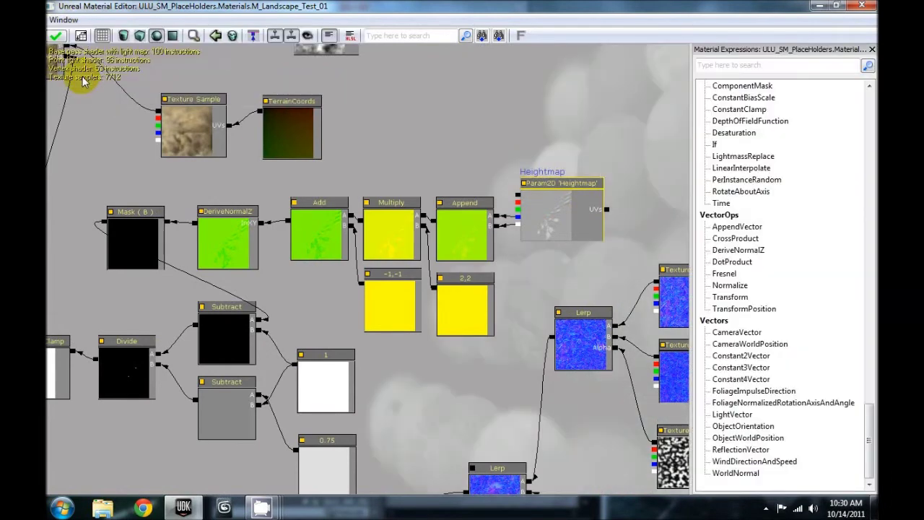
Check the Heightmap node's settings in Window > Properties, then close that panel
{"action": "left_click", "coordinate": [63, 19]}
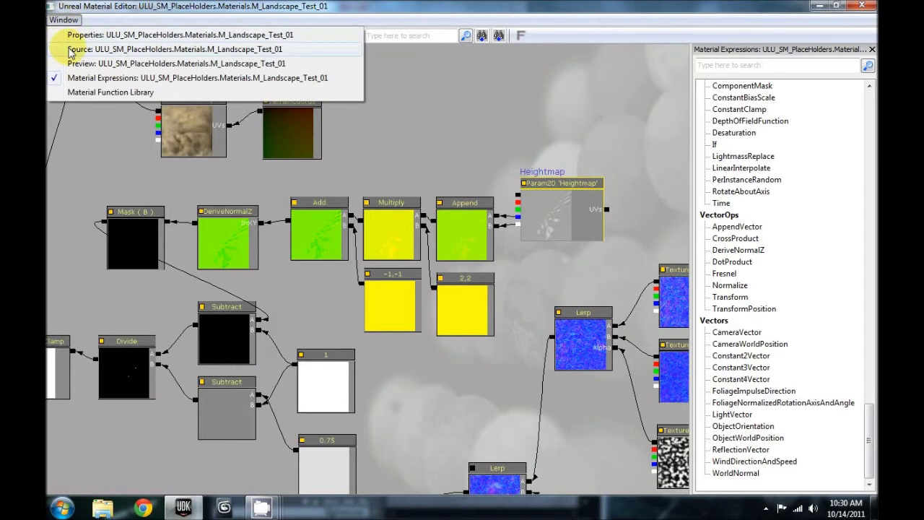
{"action": "left_click", "coordinate": [72, 34]}
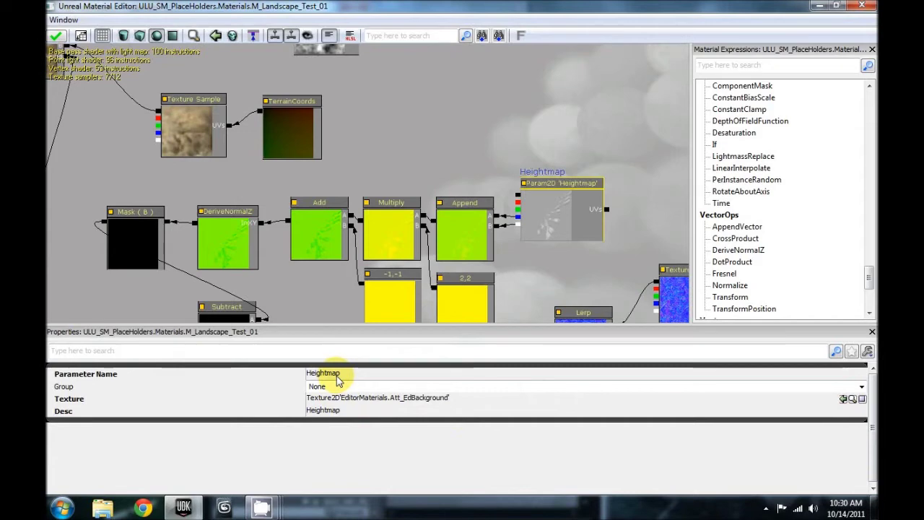
{"action": "left_click", "coordinate": [872, 331]}
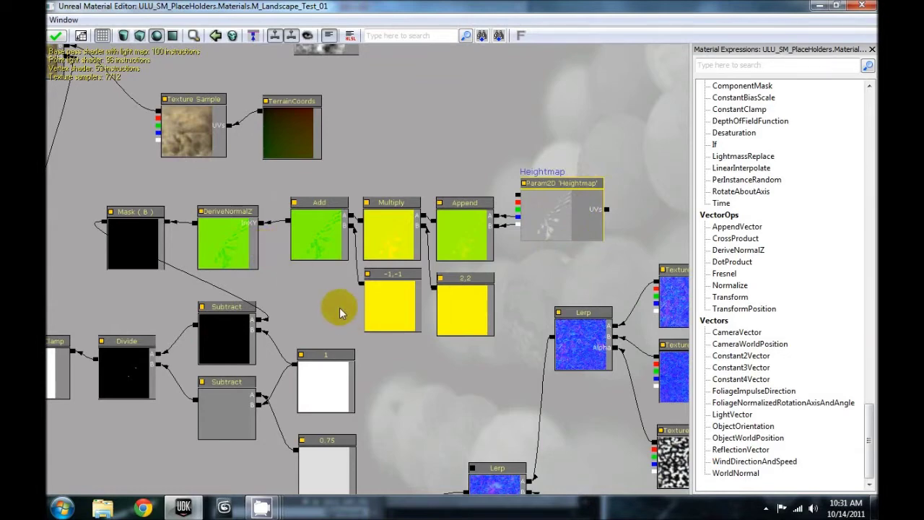
Pan across the network past the normal-map, Heightmap, Constant Clamp and Subtract nodes
{"action": "left_click_drag", "start_coordinate": [340, 308], "coordinate": [371, 140]}
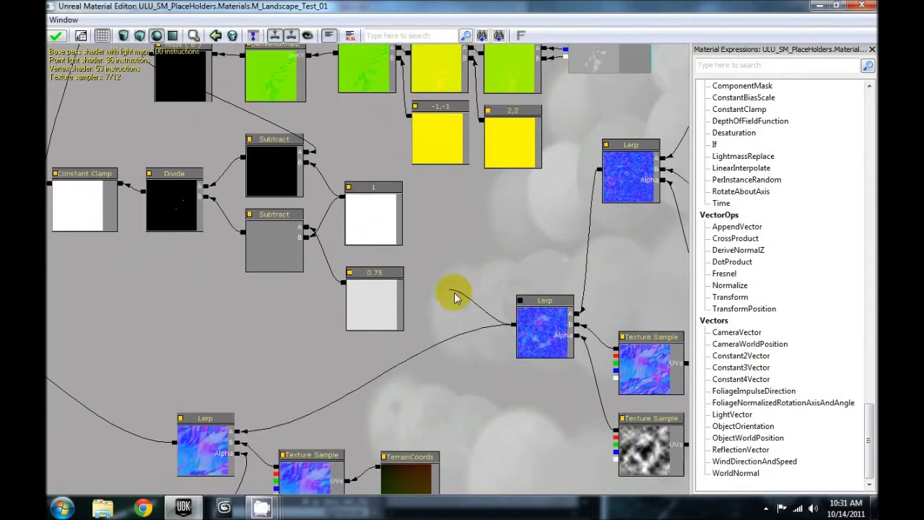
{"action": "left_click_drag", "start_coordinate": [613, 319], "coordinate": [453, 163]}
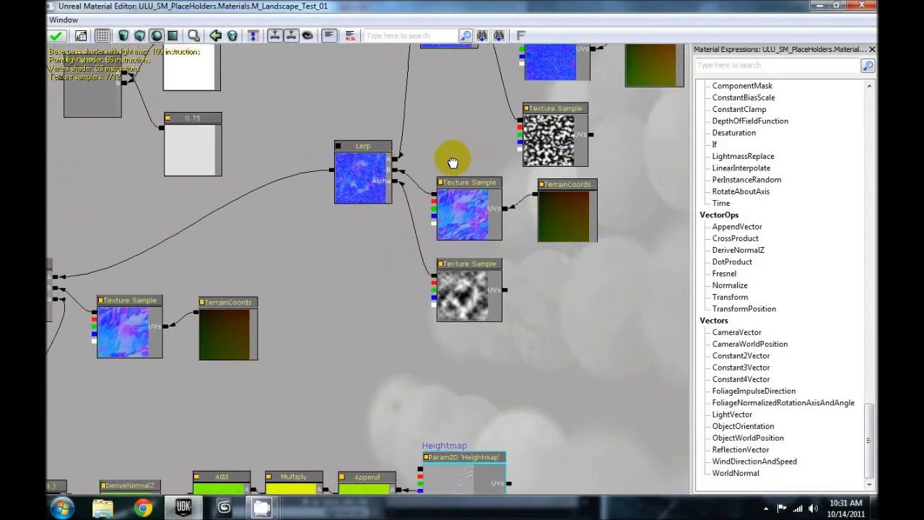
{"action": "left_click_drag", "start_coordinate": [383, 353], "coordinate": [469, 186]}
{"action": "left_click_drag", "start_coordinate": [423, 241], "coordinate": [483, 354]}
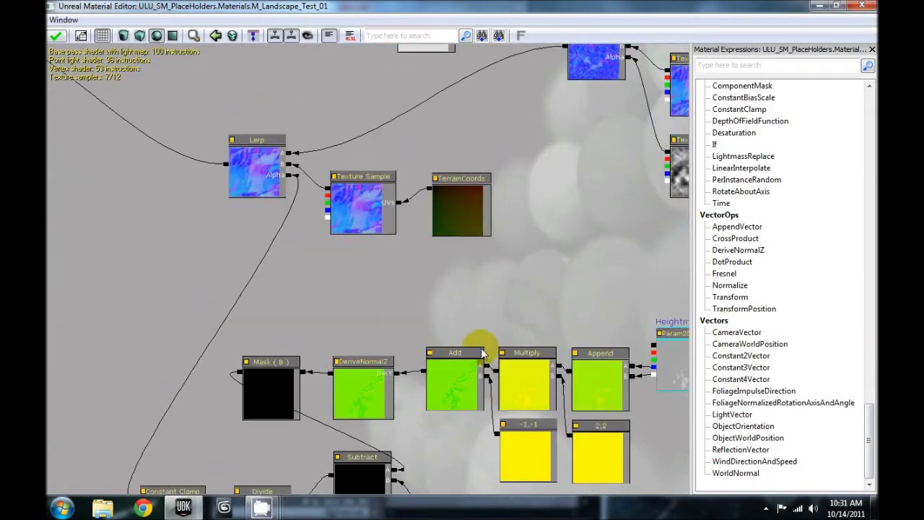
{"action": "left_click_drag", "start_coordinate": [476, 283], "coordinate": [218, 420]}
{"action": "left_click_drag", "start_coordinate": [313, 377], "coordinate": [311, 458]}
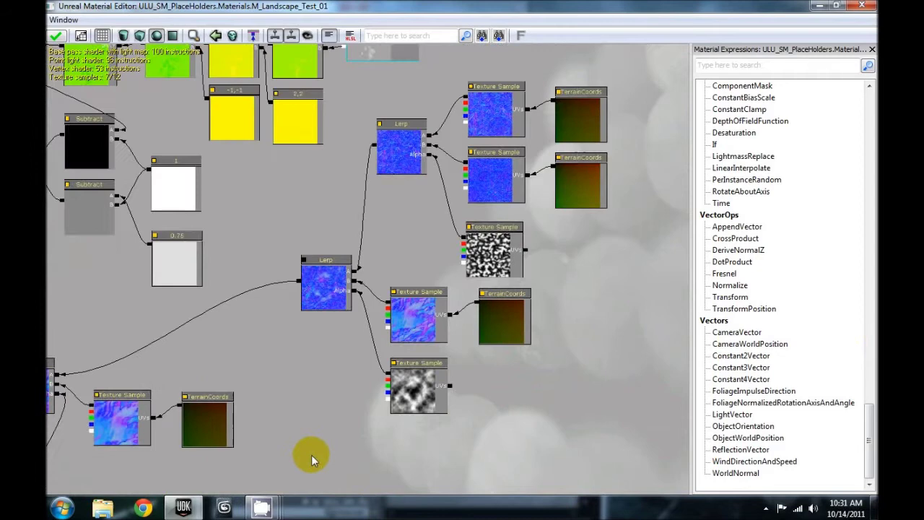
Zoom out over the whole network and scroll the expression list to the Terrain/Texture sections
{"action": "scroll", "coordinate": [311, 454], "scroll_direction": "down", "scroll_amount": 2}
{"action": "left_click_drag", "start_coordinate": [249, 383], "coordinate": [324, 460]}
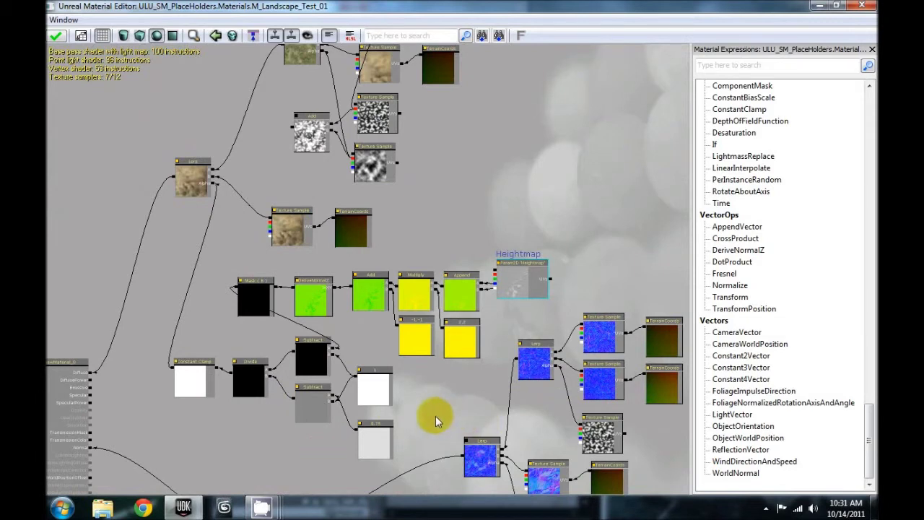
{"action": "left_click_drag", "start_coordinate": [434, 418], "coordinate": [422, 438]}
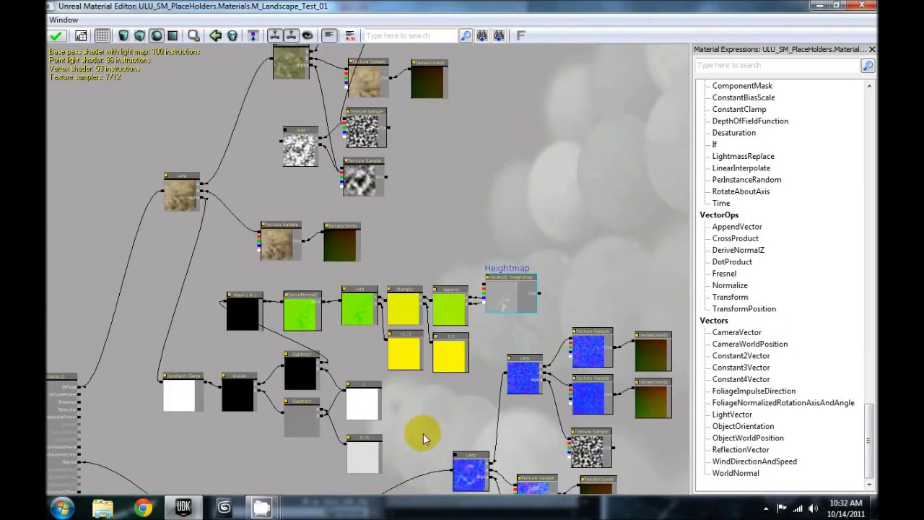
{"action": "left_click_drag", "start_coordinate": [423, 433], "coordinate": [414, 309]}
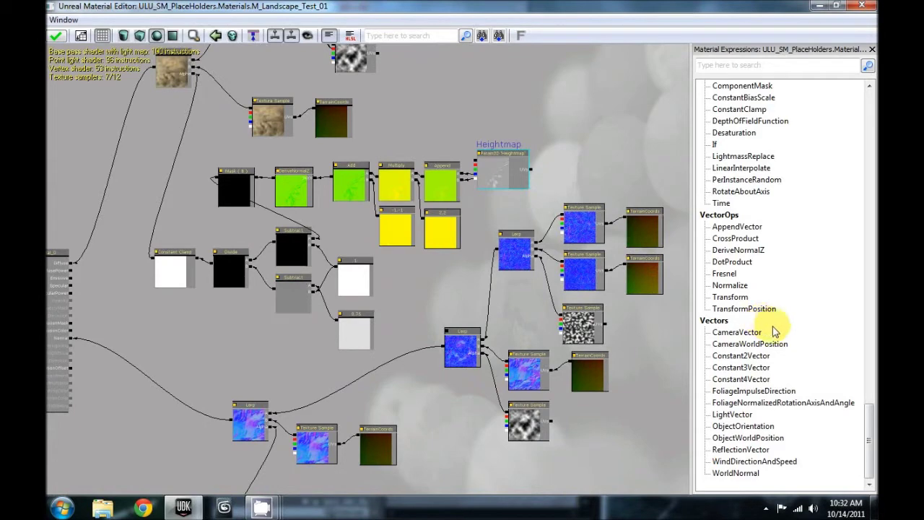
{"action": "left_click_drag", "start_coordinate": [870, 420], "coordinate": [868, 302]}
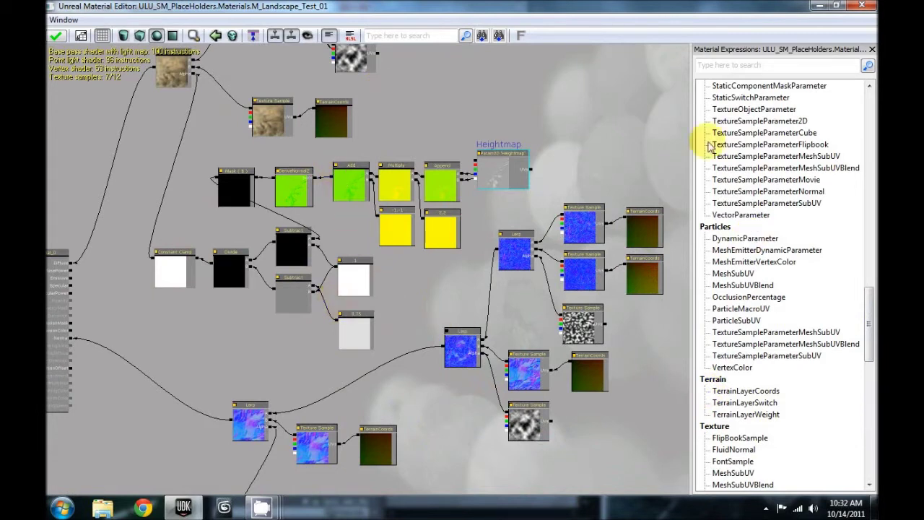
Close the Material Editor without saving, close Content Browser and Landscape_0 Properties, and look around
{"action": "left_click", "coordinate": [862, 6]}
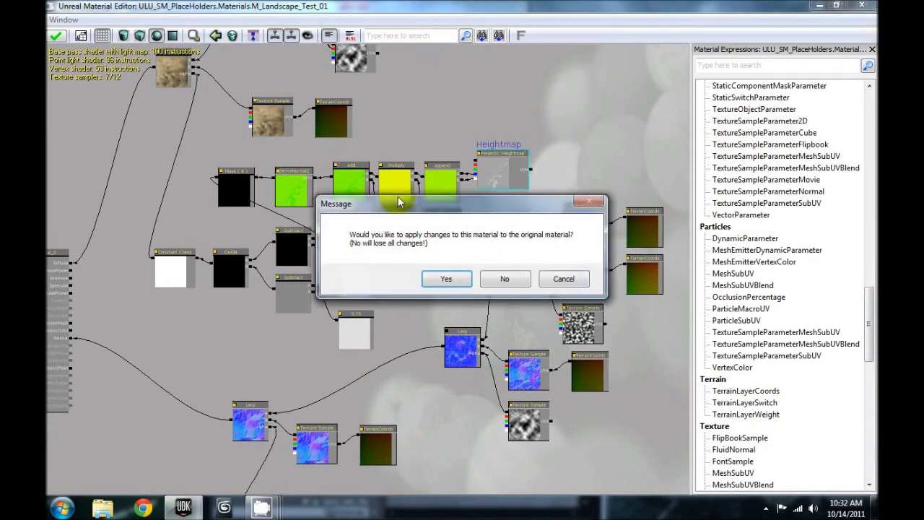
{"action": "left_click", "coordinate": [511, 279]}
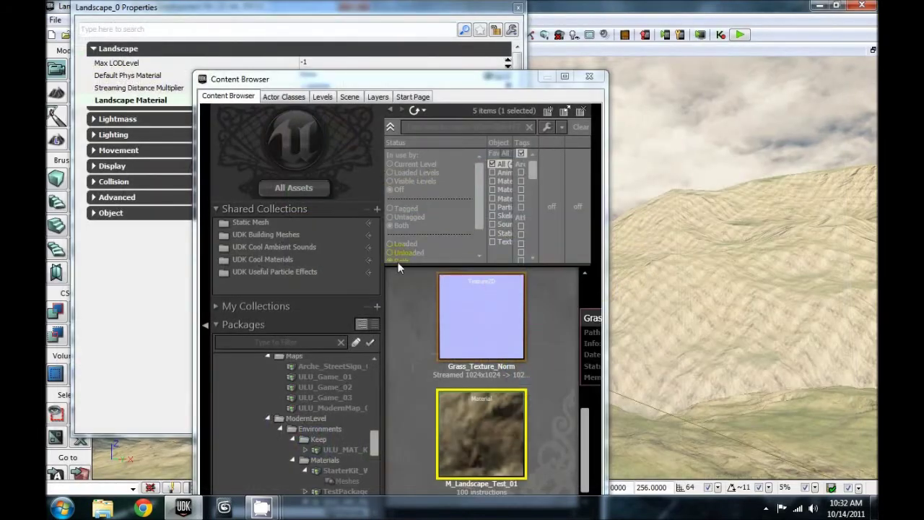
{"action": "left_click", "coordinate": [589, 75]}
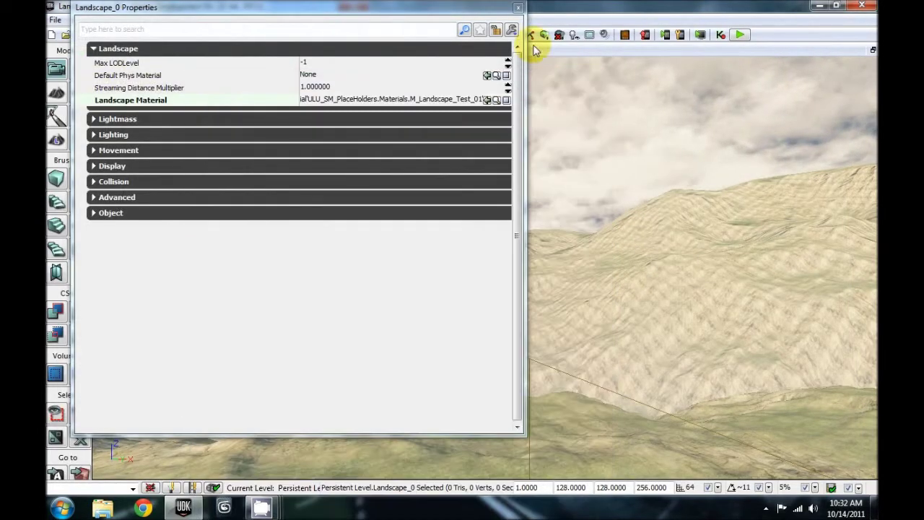
{"action": "left_click", "coordinate": [517, 8]}
{"action": "left_click_drag", "start_coordinate": [546, 320], "coordinate": [117, 317]}
{"action": "left_click_drag", "start_coordinate": [587, 384], "coordinate": [685, 375]}
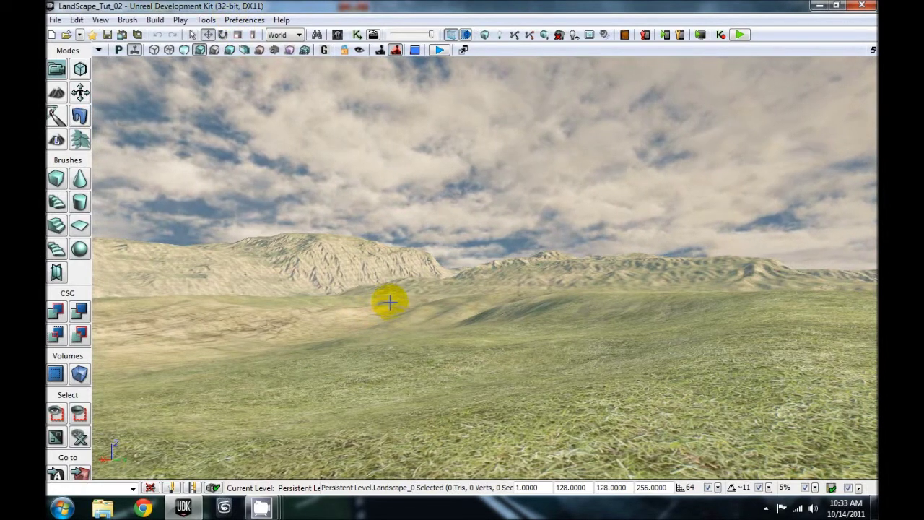
Swing and move the view toward the three rusted vehicles by the brush box
{"action": "left_click_drag", "start_coordinate": [494, 373], "coordinate": [870, 394]}
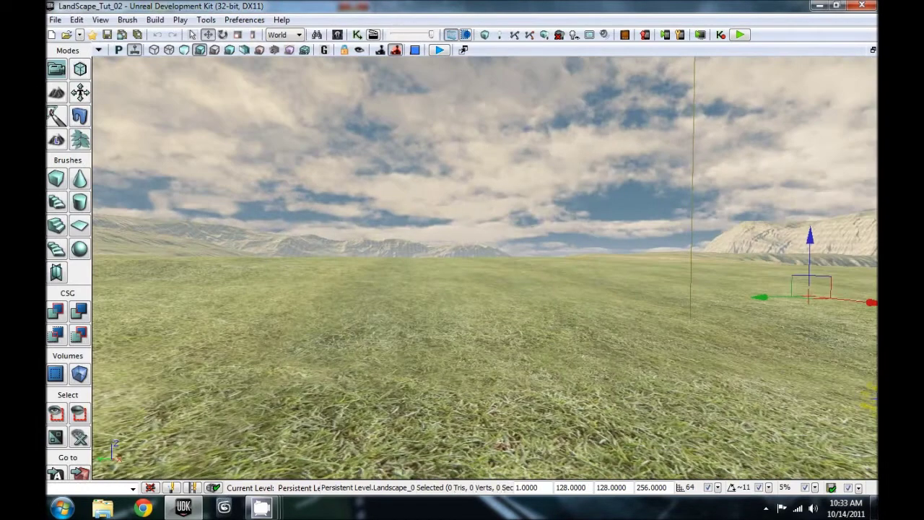
{"action": "mouse_move", "coordinate": [495, 330]}
{"action": "left_mouse_down"}
{"action": "mouse_move", "coordinate": [557, 329]}
{"action": "mouse_move", "coordinate": [481, 352]}
{"action": "left_mouse_up"}
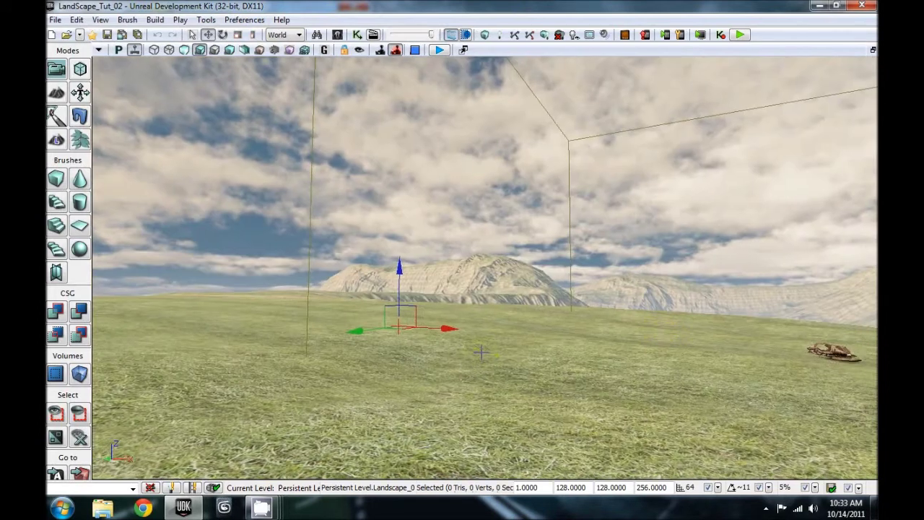
{"action": "mouse_move", "coordinate": [538, 361]}
{"action": "left_mouse_down"}
{"action": "mouse_move", "coordinate": [578, 394]}
{"action": "mouse_move", "coordinate": [496, 401]}
{"action": "left_mouse_up"}
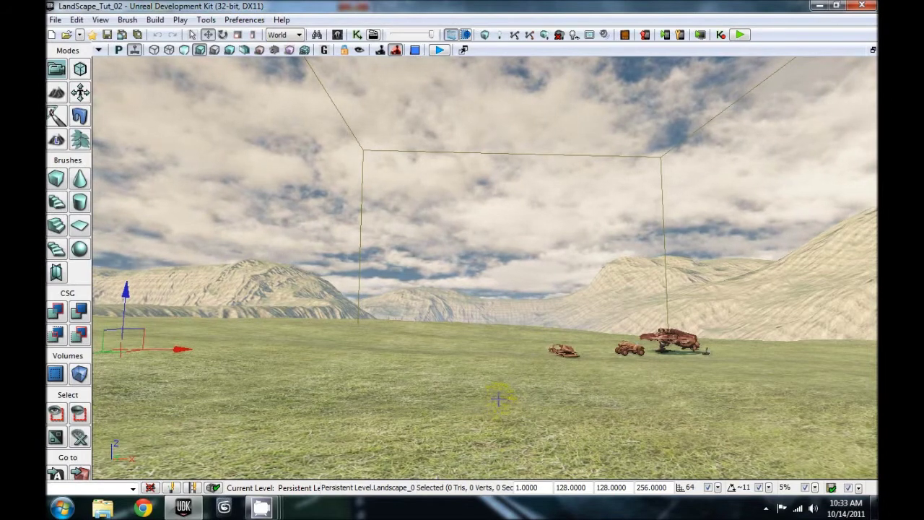
{"action": "left_click_drag", "start_coordinate": [483, 387], "coordinate": [483, 386]}
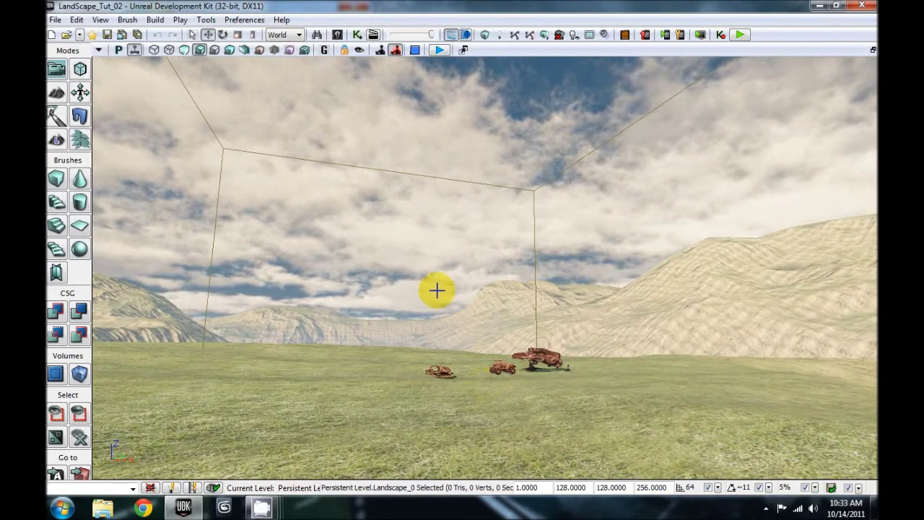
{"action": "left_click", "coordinate": [55, 20]}
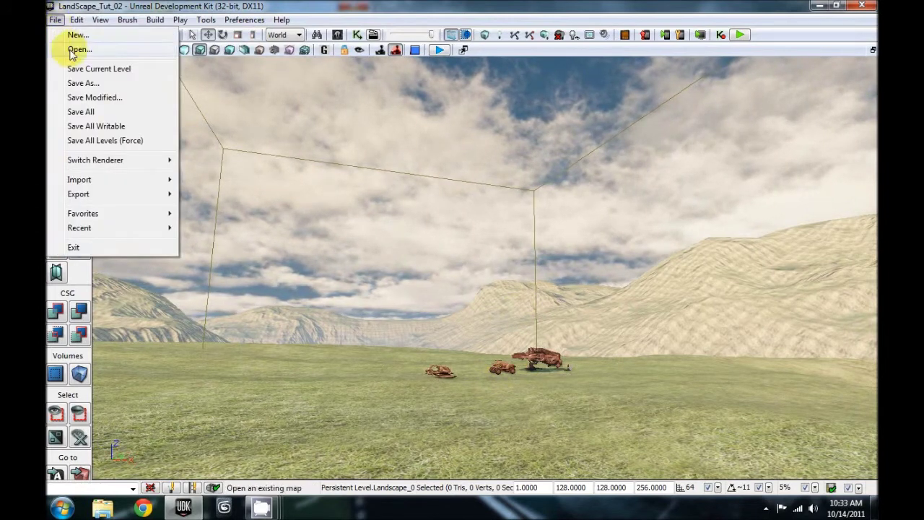
Open the LandScape_Tut_01.udk map
{"action": "left_click", "coordinate": [75, 49]}
{"action": "left_click", "coordinate": [308, 188]}
{"action": "left_click", "coordinate": [373, 318]}
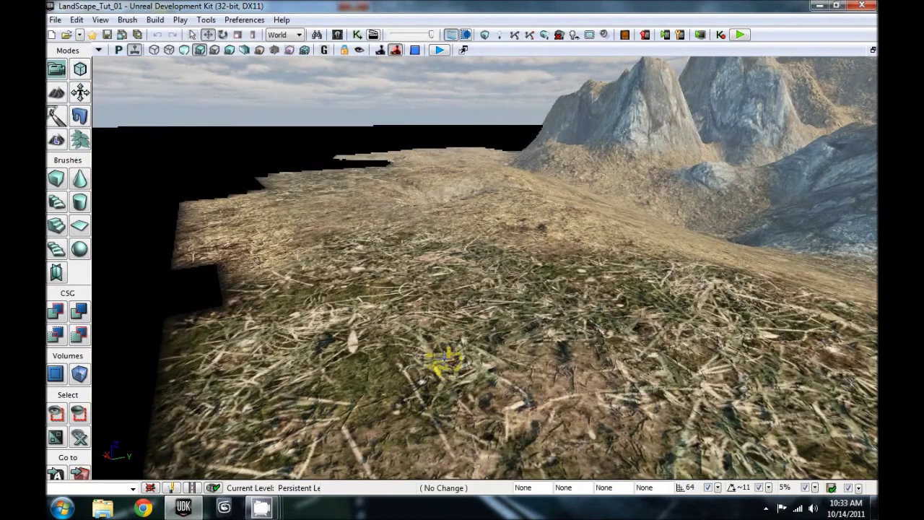
Orbit the perspective view around the blue-grey rocky peaks, then bring up the landscape's context menu
{"action": "right_click_drag", "start_coordinate": [549, 311], "coordinate": [441, 366]}
{"action": "left_click_drag", "start_coordinate": [556, 398], "coordinate": [682, 415]}
{"action": "right_click_drag", "start_coordinate": [579, 377], "coordinate": [552, 361]}
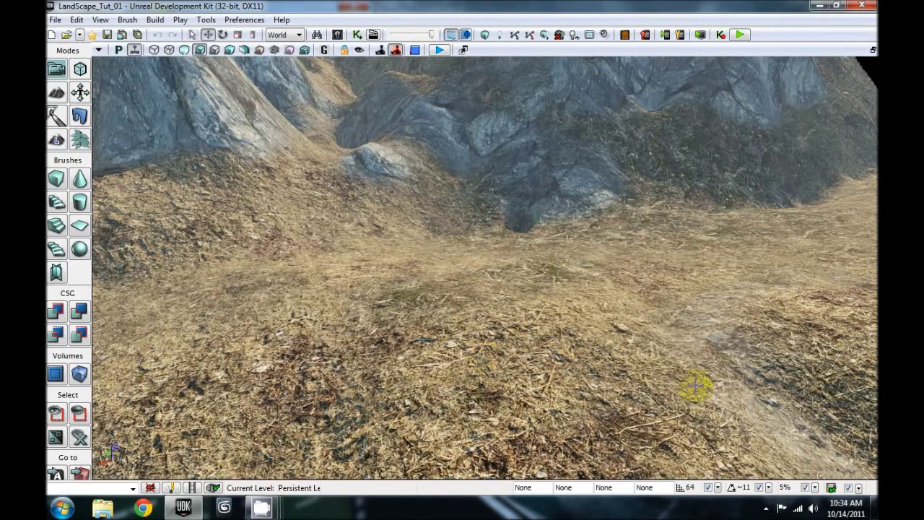
{"action": "right_click_drag", "start_coordinate": [664, 329], "coordinate": [493, 171]}
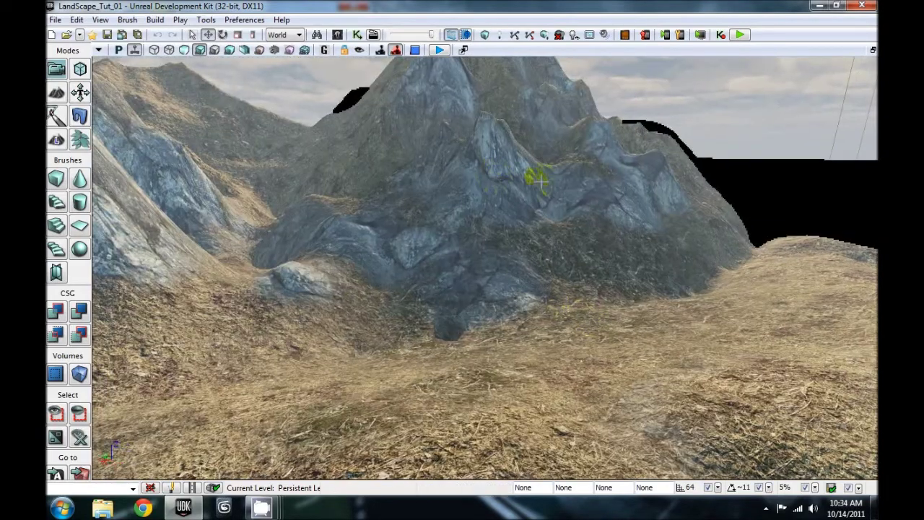
{"action": "right_click_drag", "start_coordinate": [374, 280], "coordinate": [398, 268]}
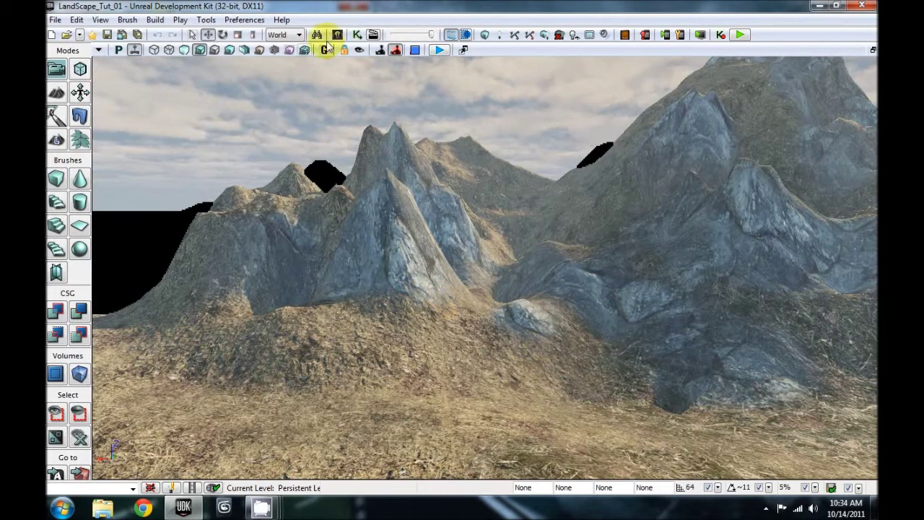
{"action": "right_click", "coordinate": [680, 355]}
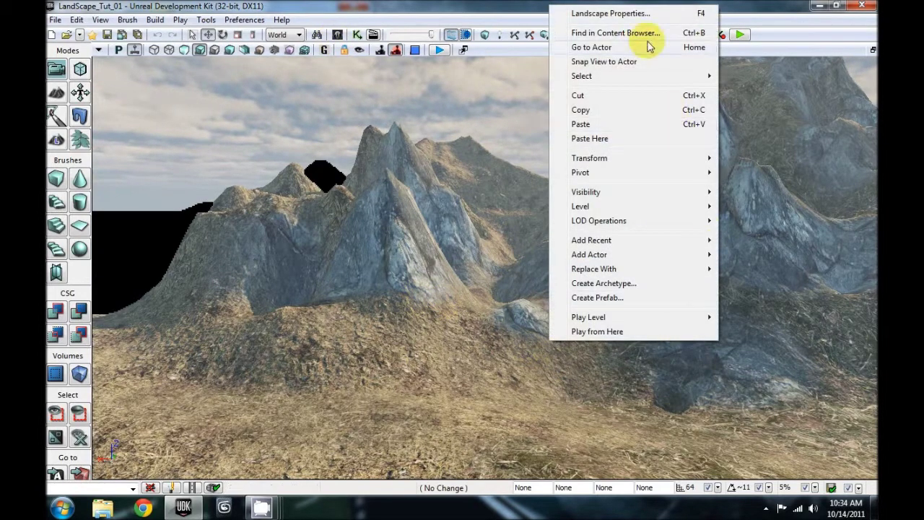